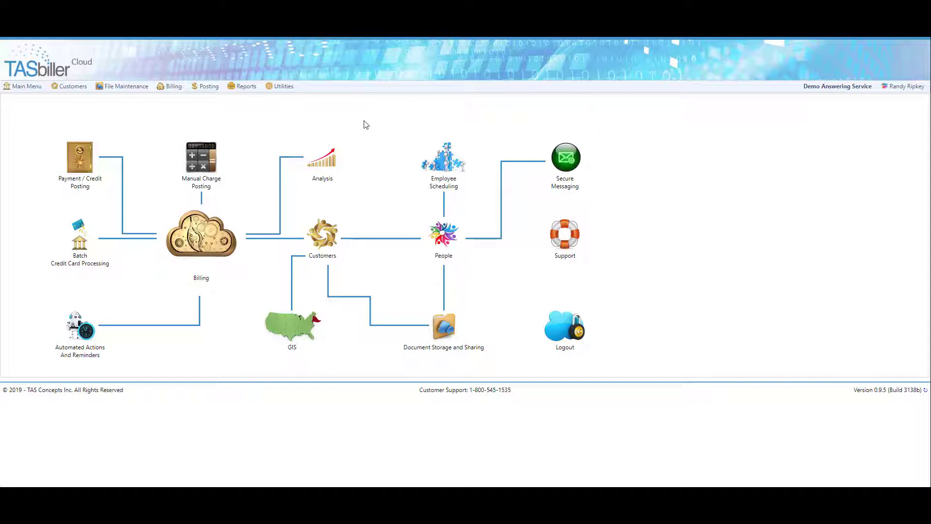
Open Manual Charge Posting and load the plumber customer's account by its account number.
left_click(204, 164)
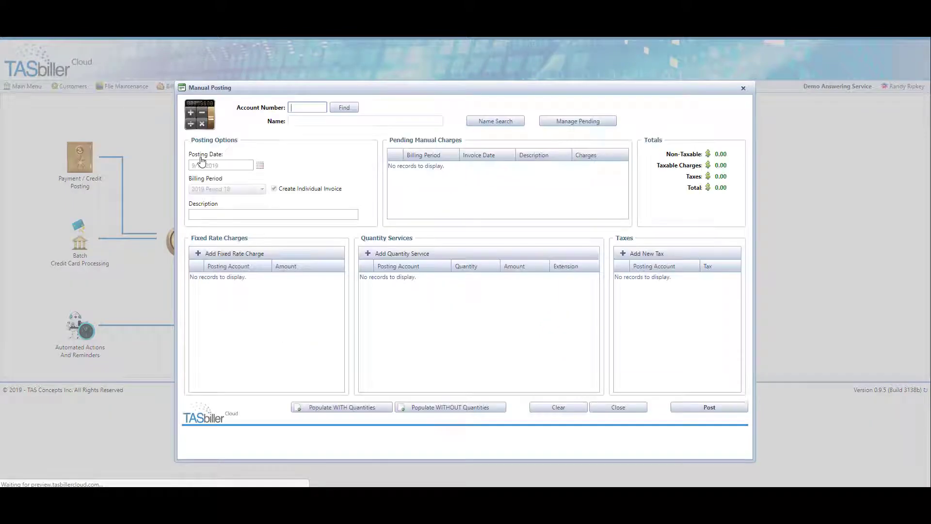
left_click(618, 407)
left_click(206, 86)
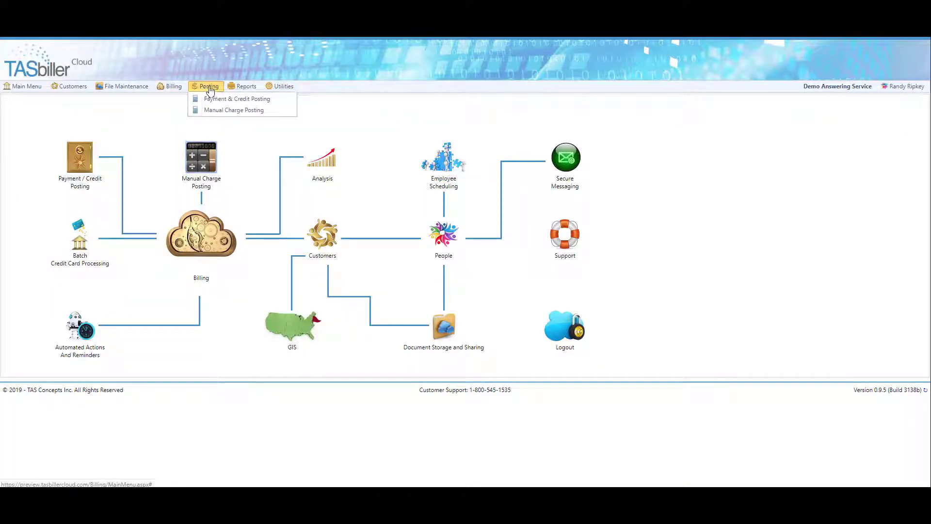
left_click(216, 111)
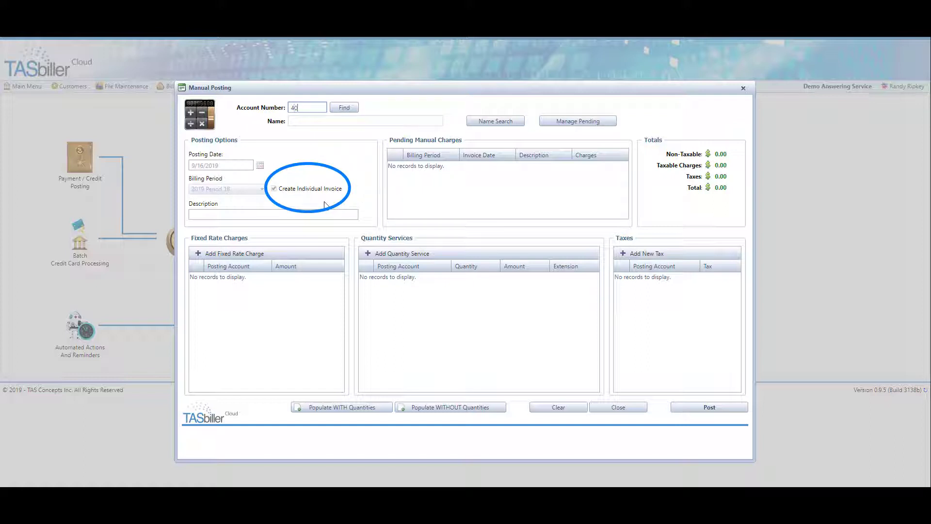
type("10")
key("Tab")
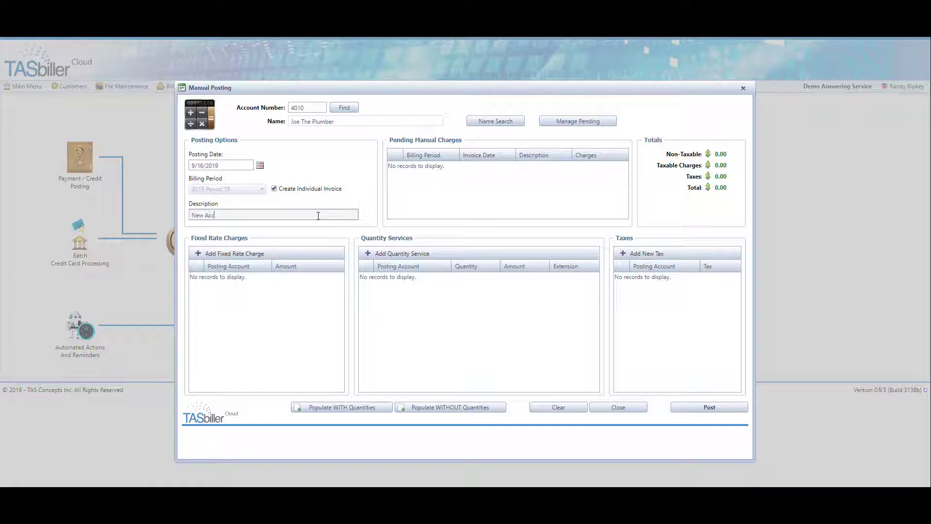
Complete the description 'New Account Setup Fee' and add a 50.00 Administrative Charge line.
type("up Fee")
left_click(238, 255)
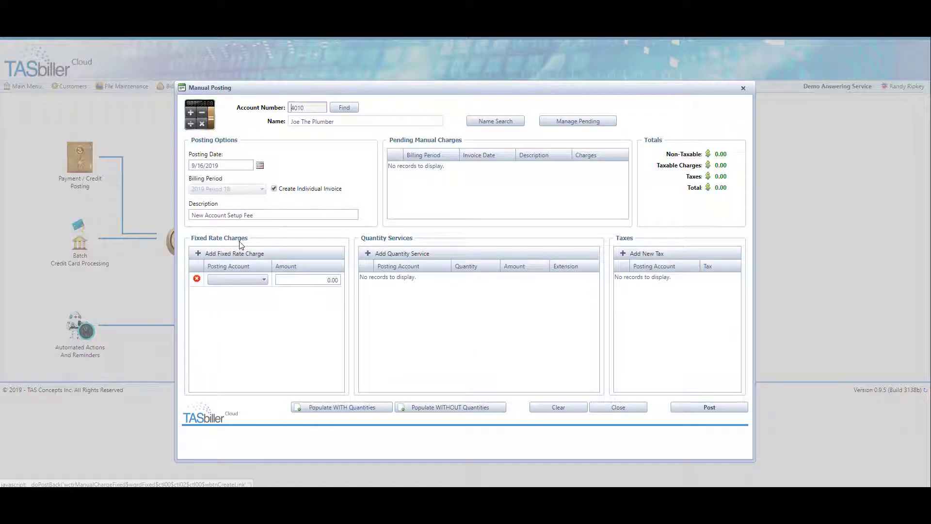
left_click(239, 279)
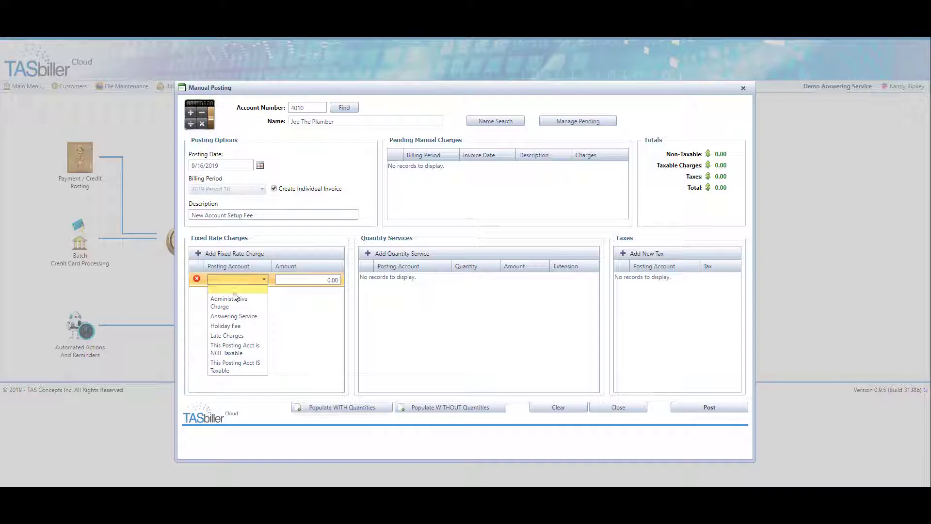
left_click(228, 299)
left_click(310, 281)
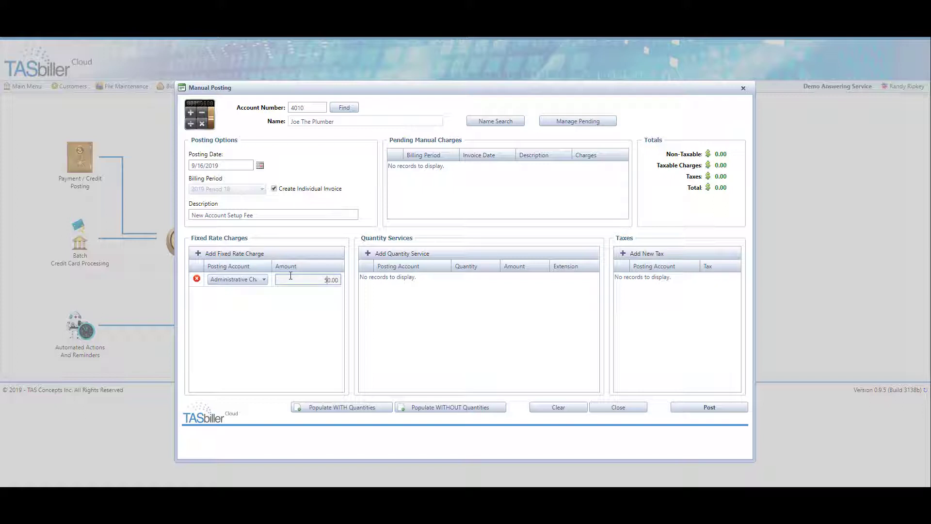
type("5")
key("Return")
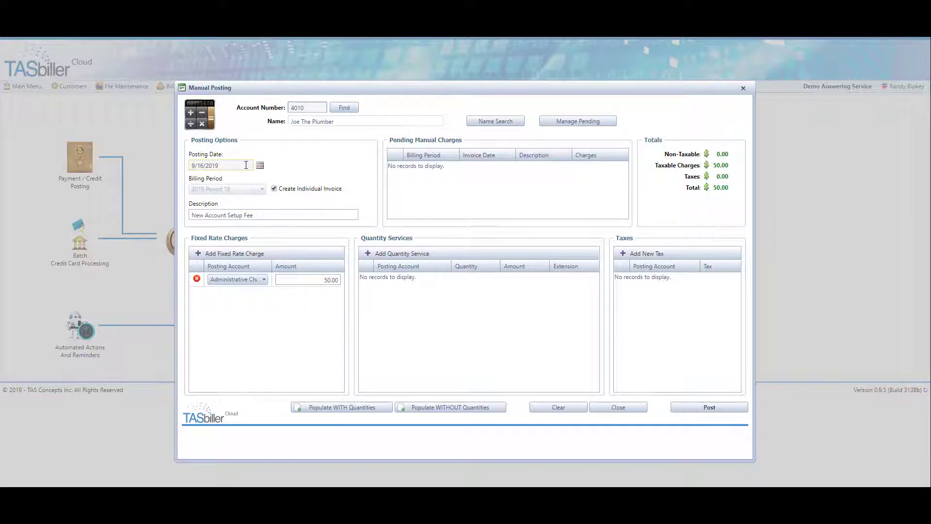
Post the $50.00 setup fee and view the customer's Invoices/Payments tab.
left_click(707, 407)
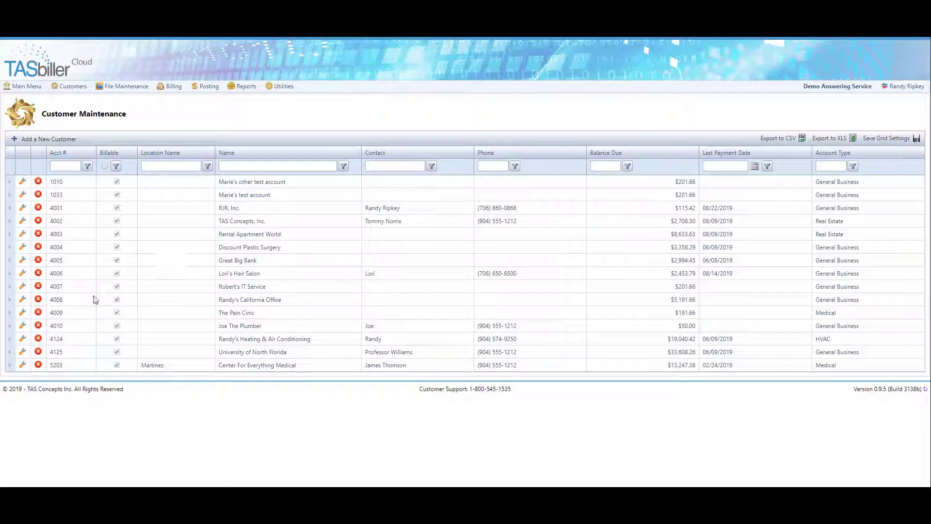
left_click(23, 326)
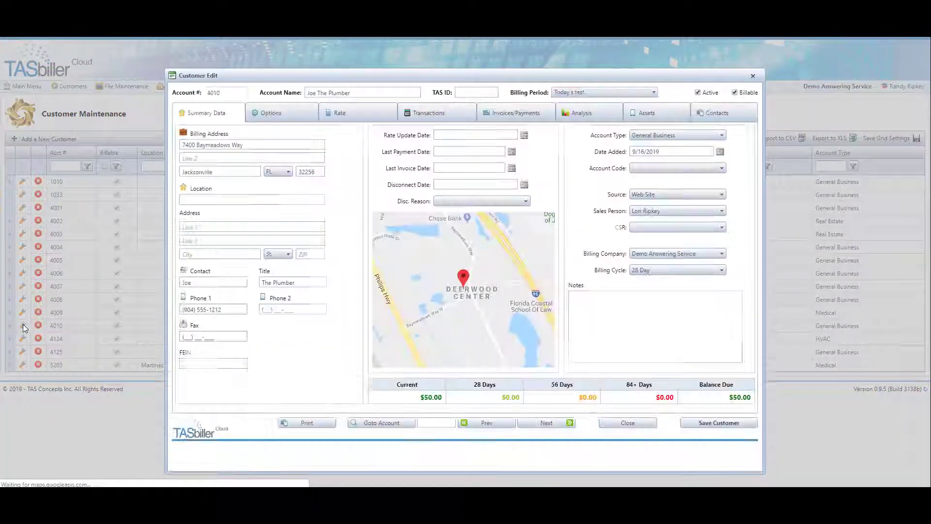
left_click(518, 113)
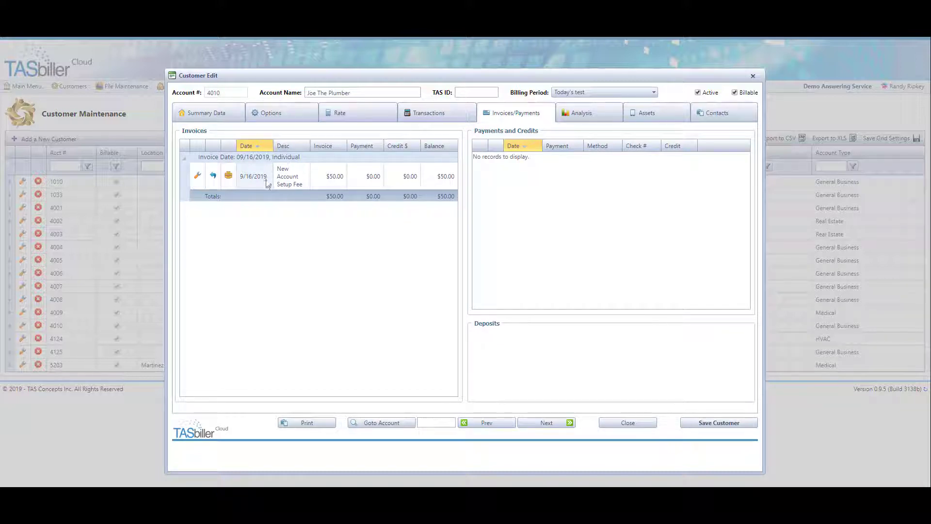
Preview the New Account Setup Fee invoice, email it to the customer, and close the preview.
left_click(229, 177)
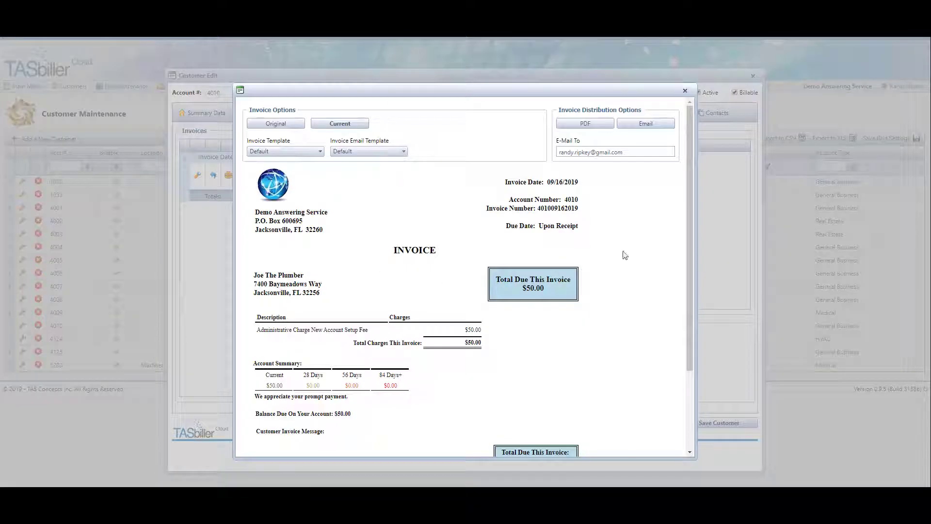
scroll(690, 262, "down", 1)
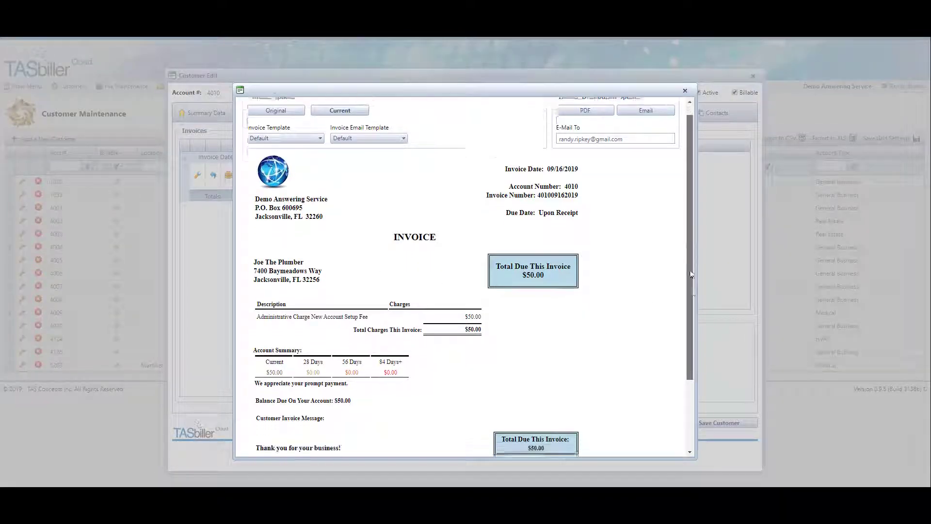
scroll(692, 274, "down", 4)
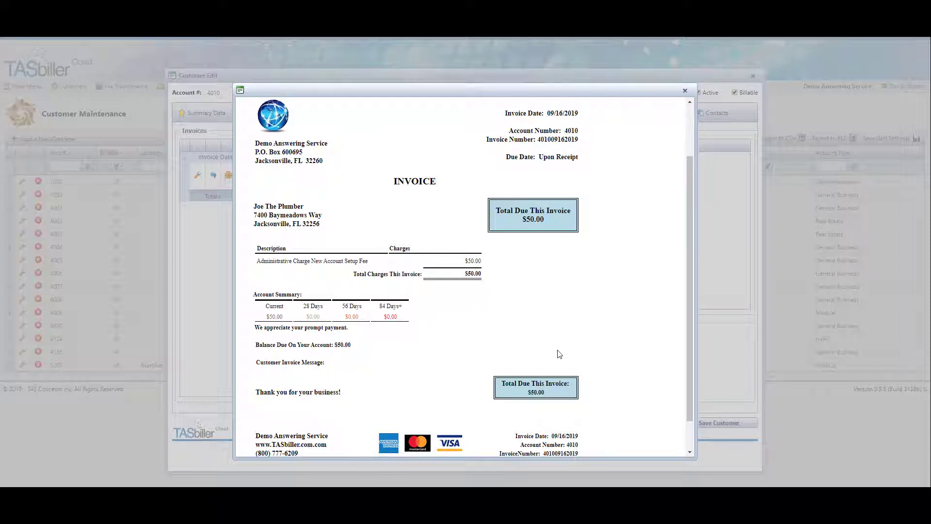
scroll(692, 204, "up", 5)
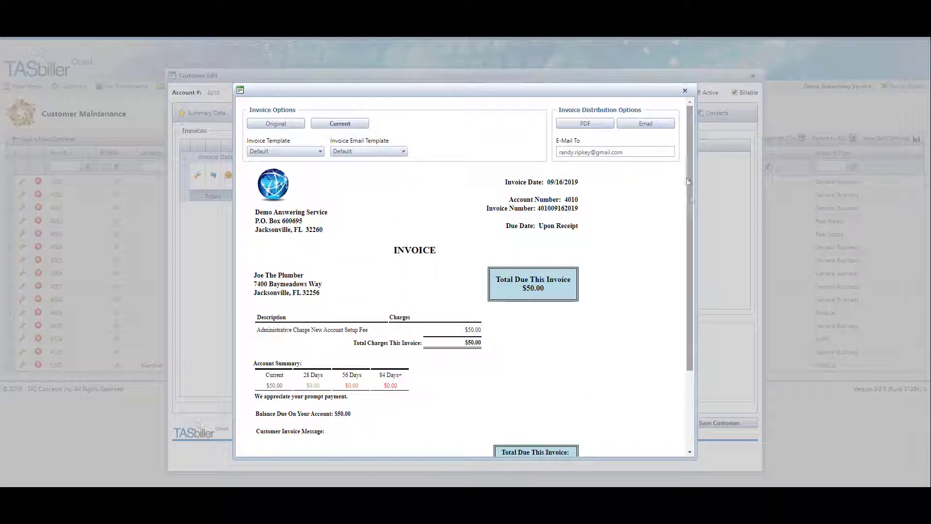
left_click(655, 125)
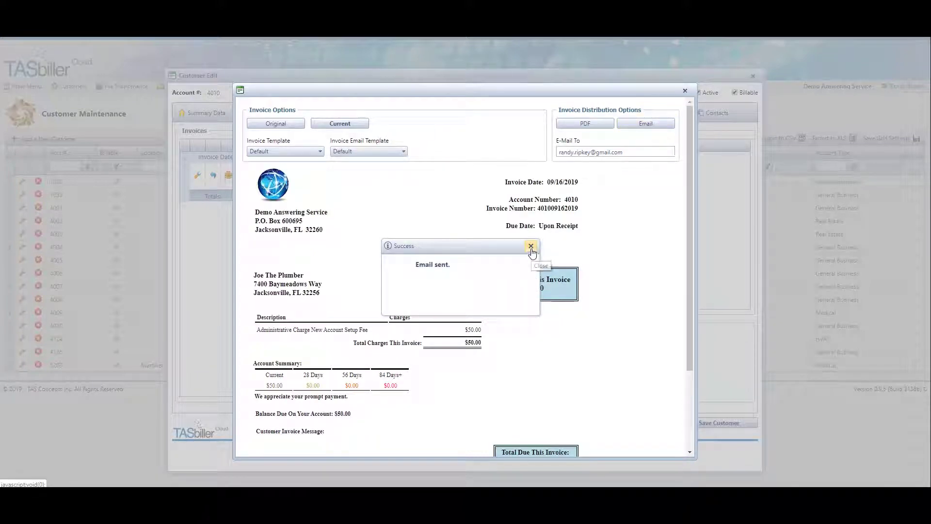
left_click(532, 246)
left_click(685, 92)
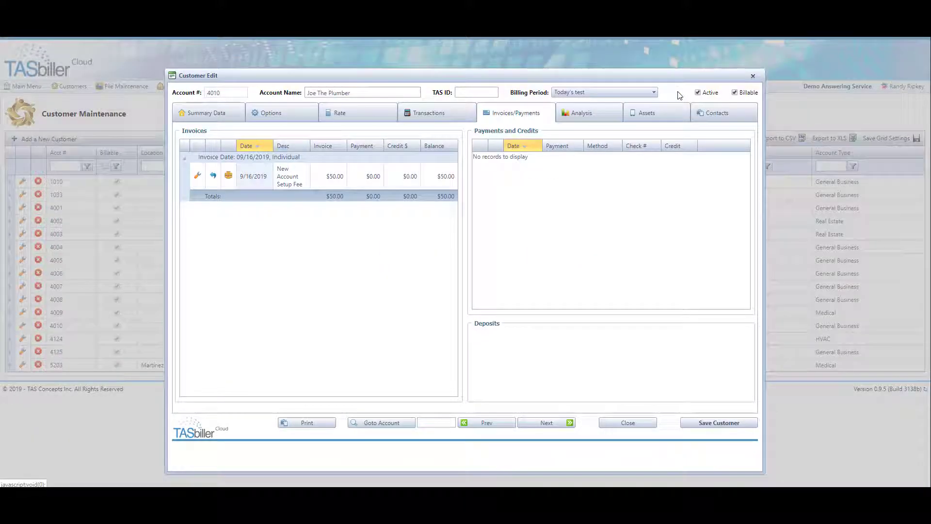
Close the customer record, then view the emailed invoice's Invoice.pdf attachment in Gmail.
left_click(628, 424)
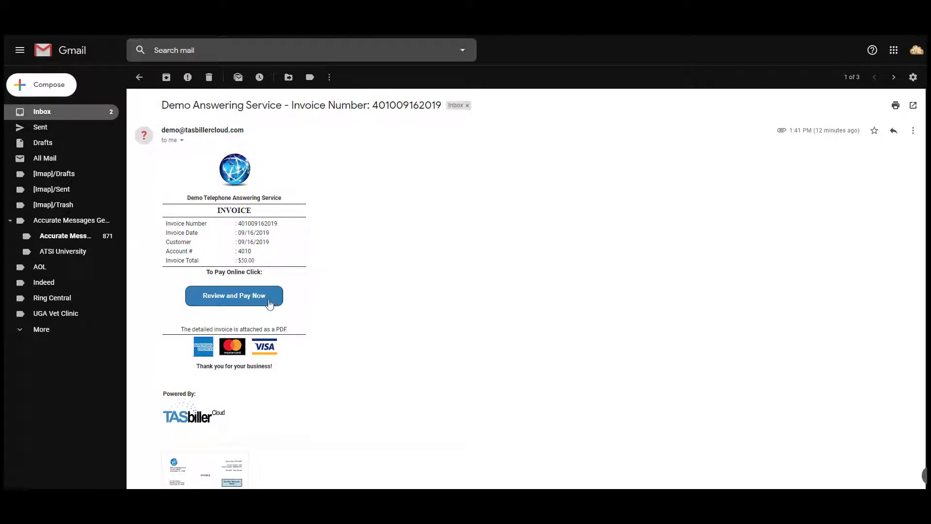
scroll(322, 372, "down", 2)
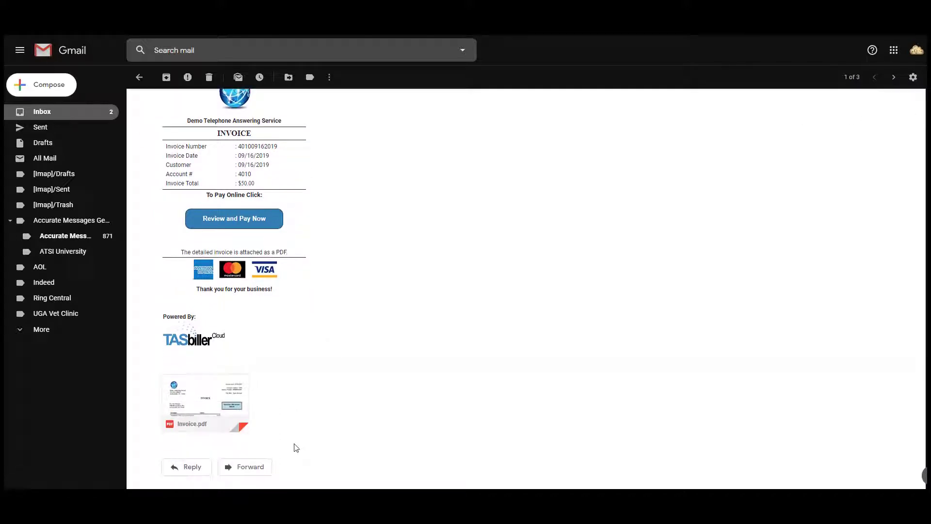
mouse_move(228, 411)
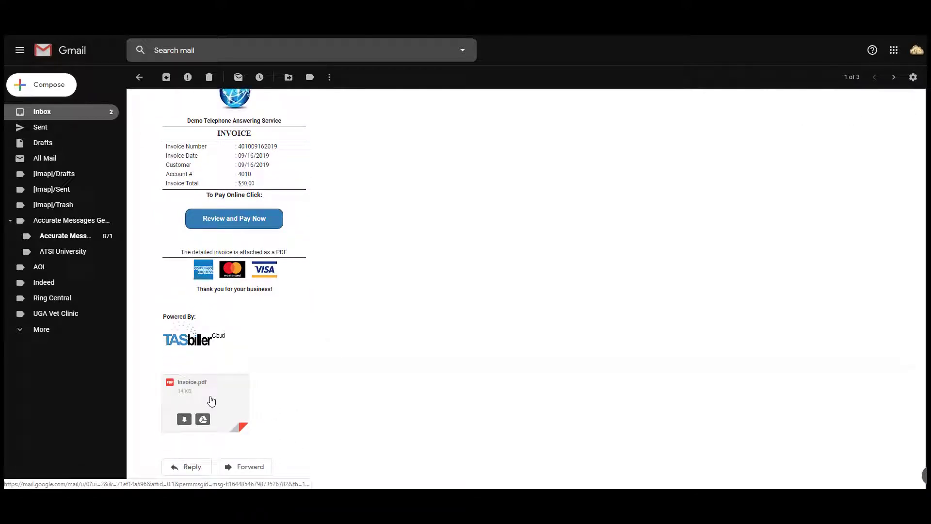
left_click(212, 401)
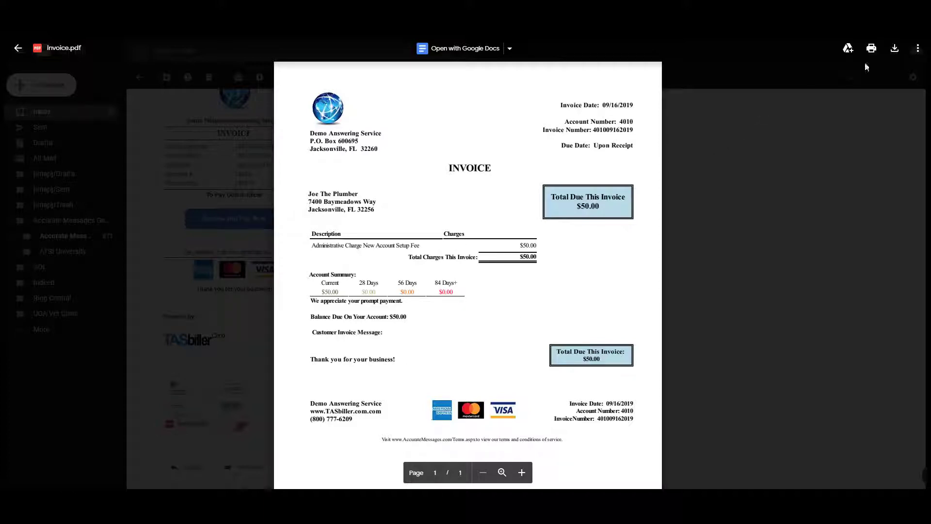
left_click(17, 47)
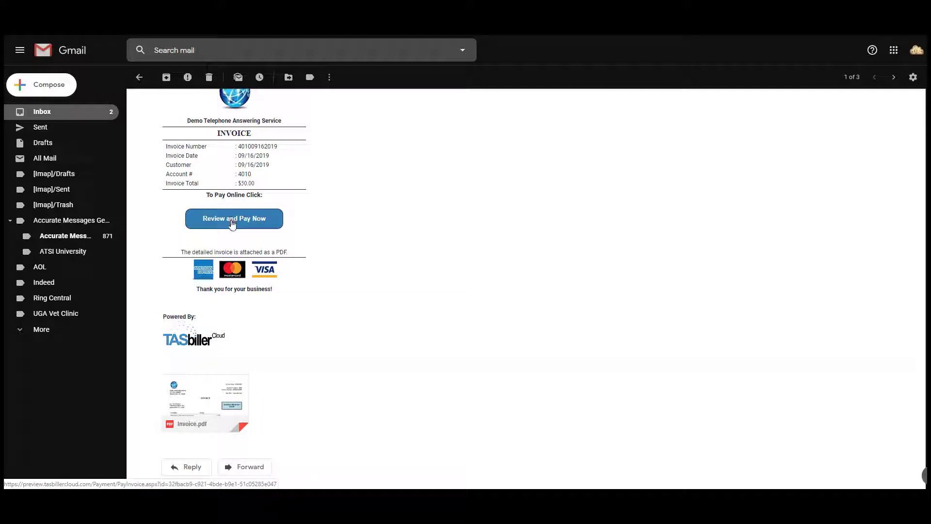
Open the 'Review and Pay Now' page from the email and start paying the $50.00 balance.
left_click(232, 224)
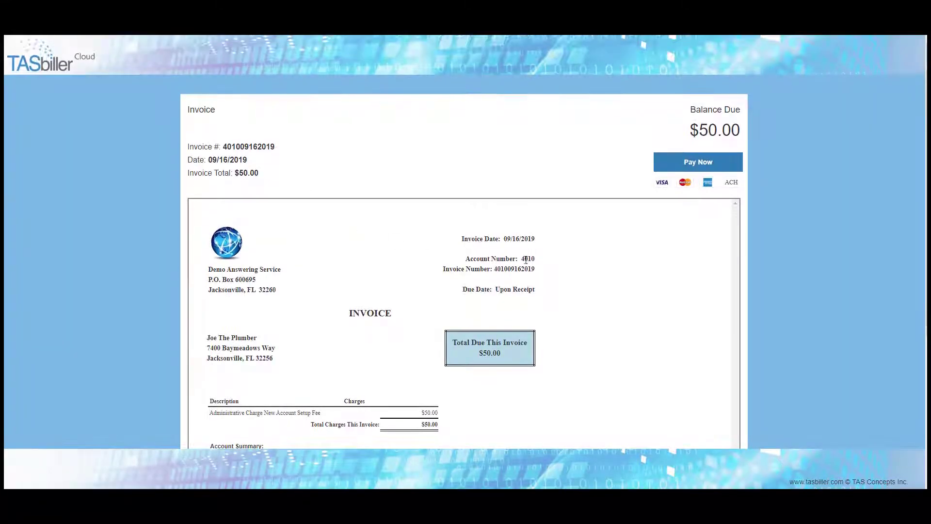
scroll(527, 262, "down", 5)
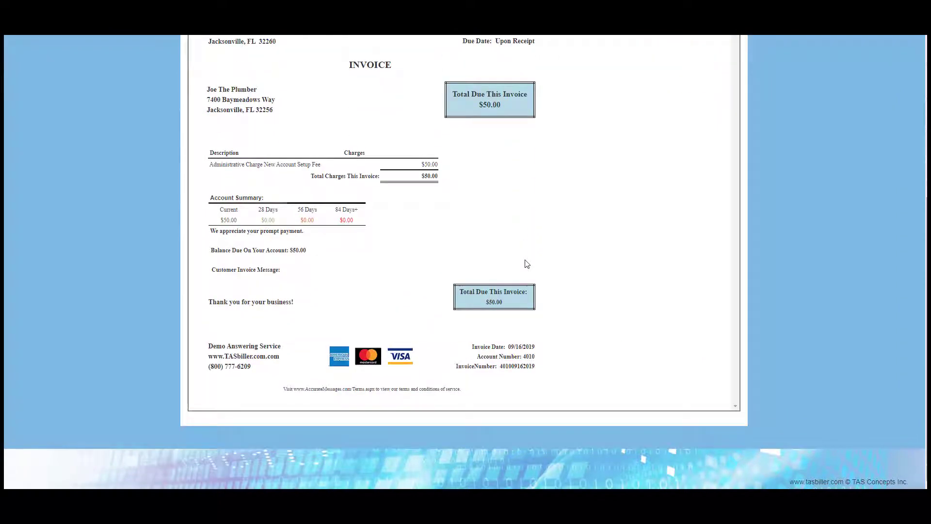
scroll(527, 261, "up", 5)
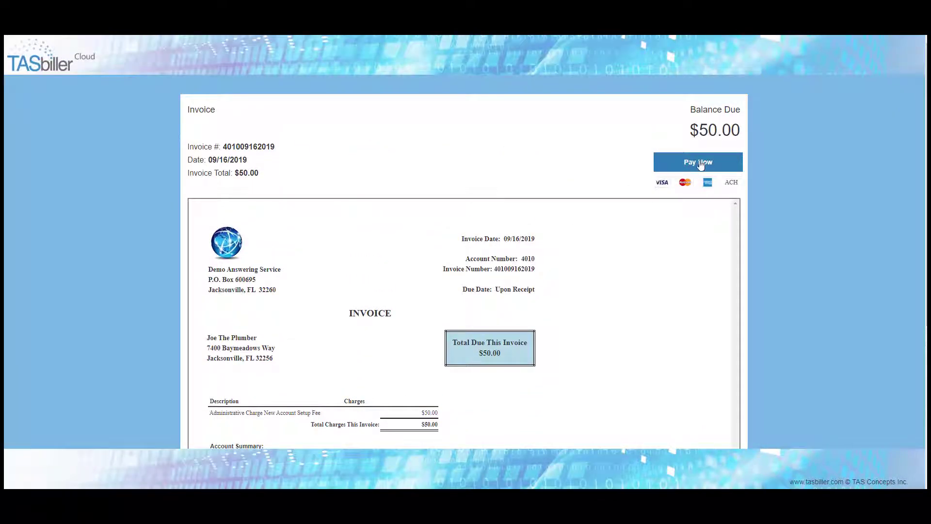
left_click(701, 163)
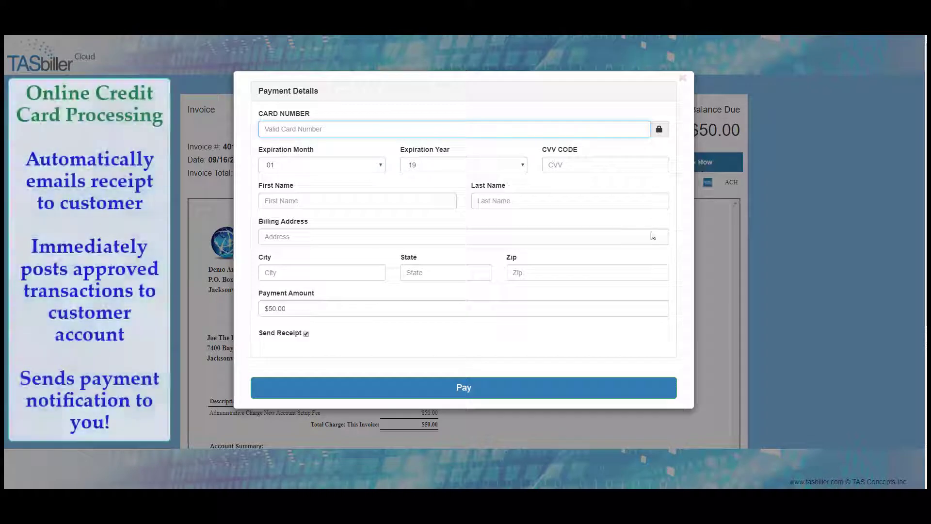